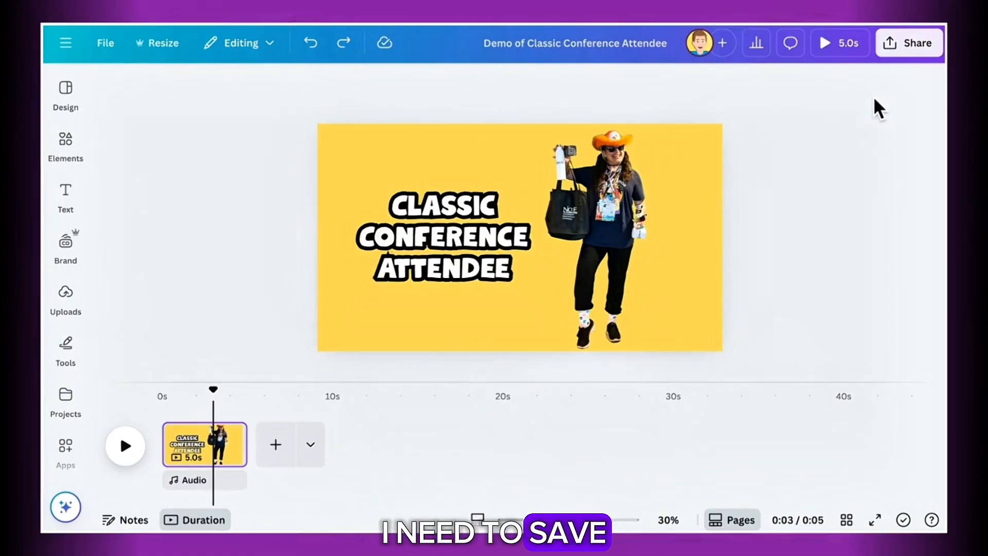
Download the design as a JPG with the size multiplier set to 2.
click(900, 47)
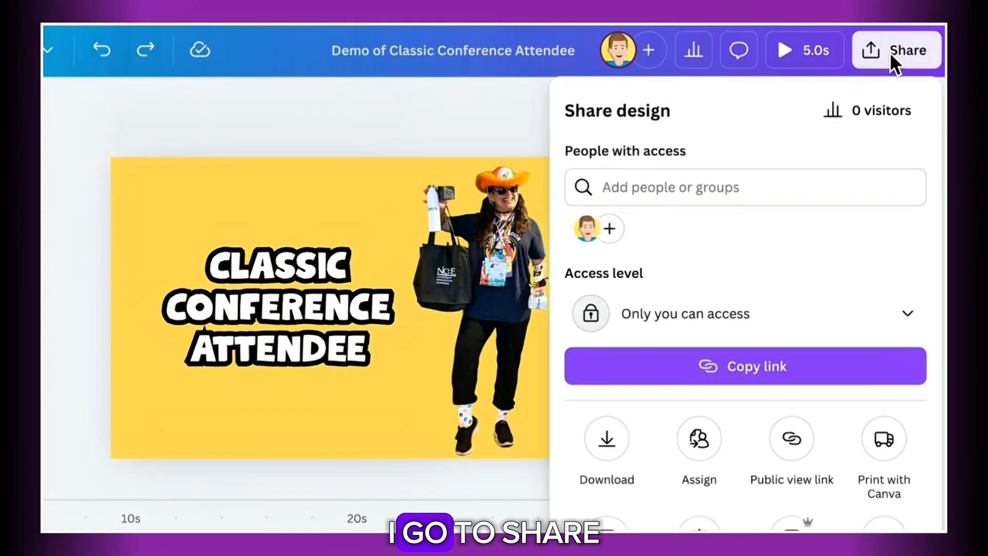
click(608, 440)
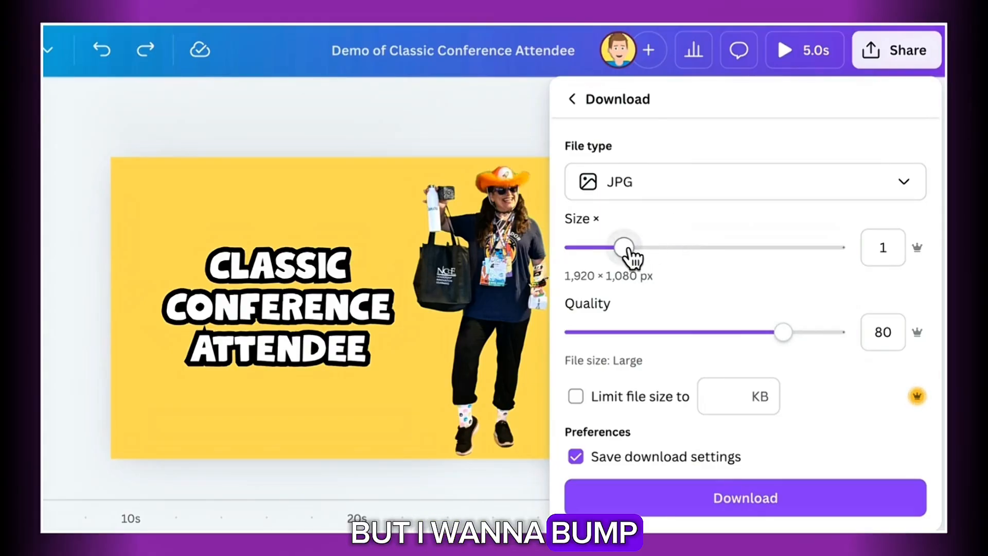
drag(633, 258, 726, 250)
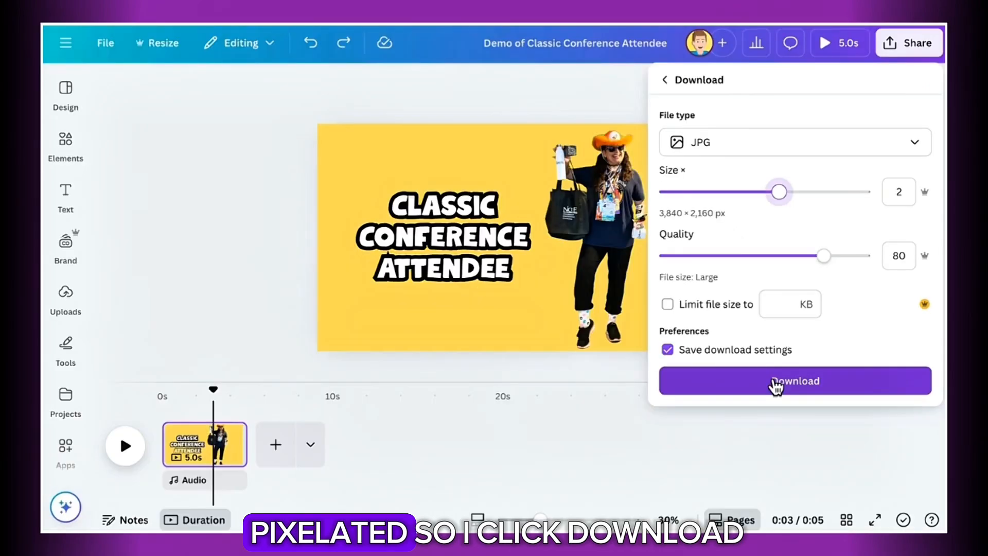
click(716, 493)
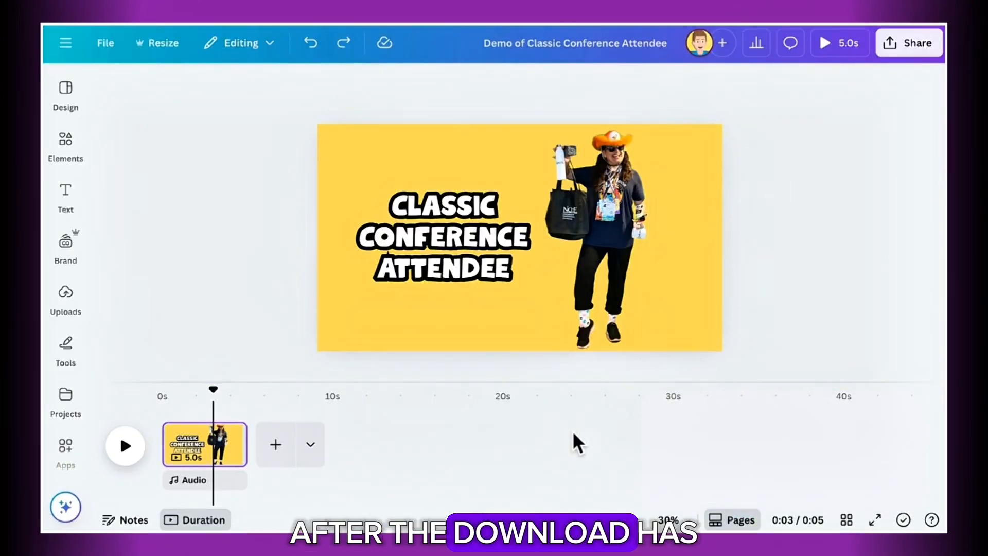
Delete the title text and person cutout from the page and fill the page with the downloaded flattened image.
drag(282, 105, 754, 330)
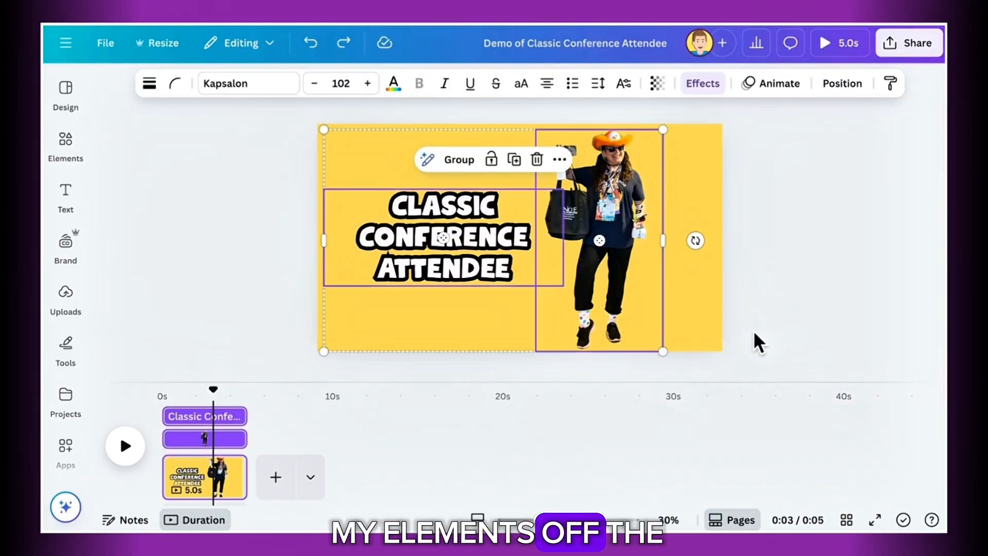
key(Delete)
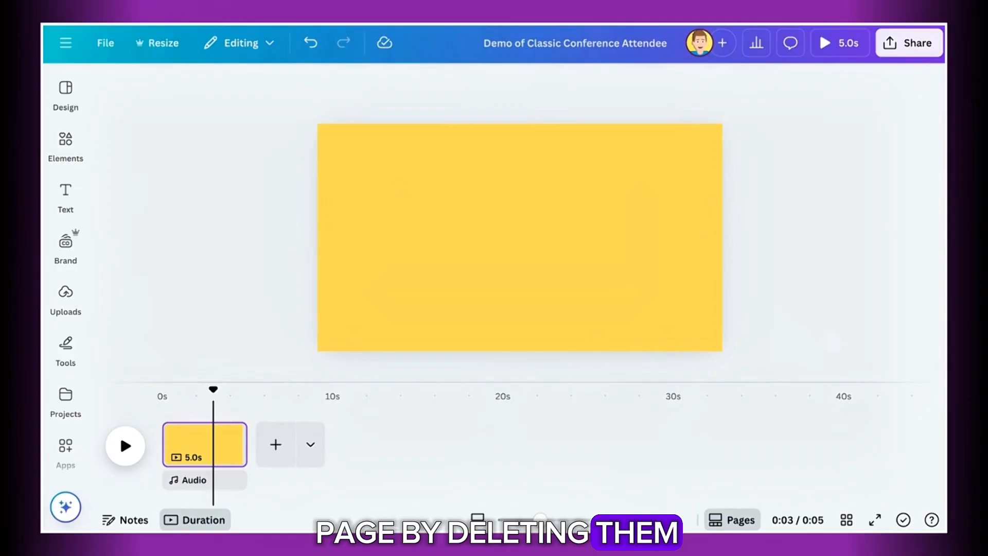
drag(582, 242, 479, 177)
drag(567, 265, 722, 350)
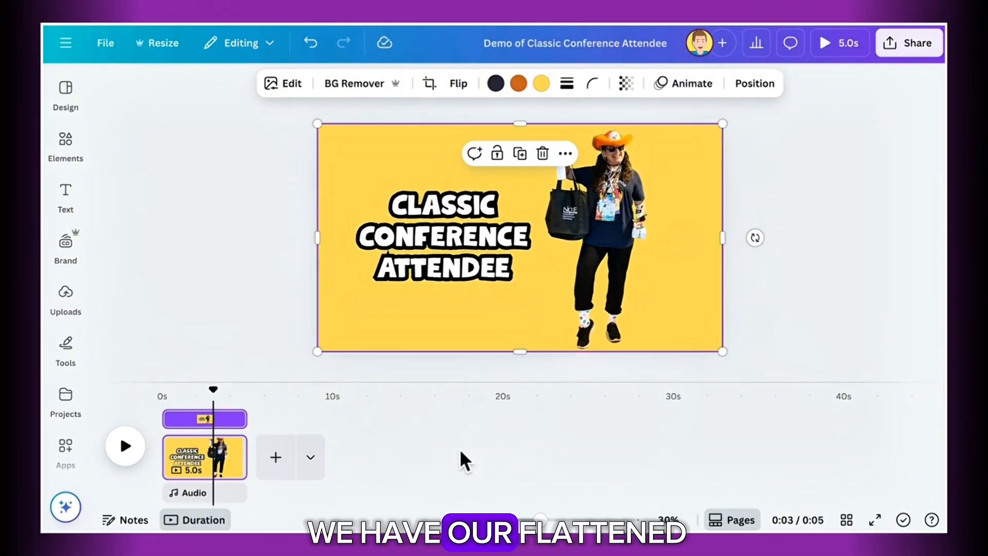
Duplicate the page and enlarge the image on the copy, positioning it so the CLASSIC CONFERENCE ATTENDEE title fills the frame.
click(228, 434)
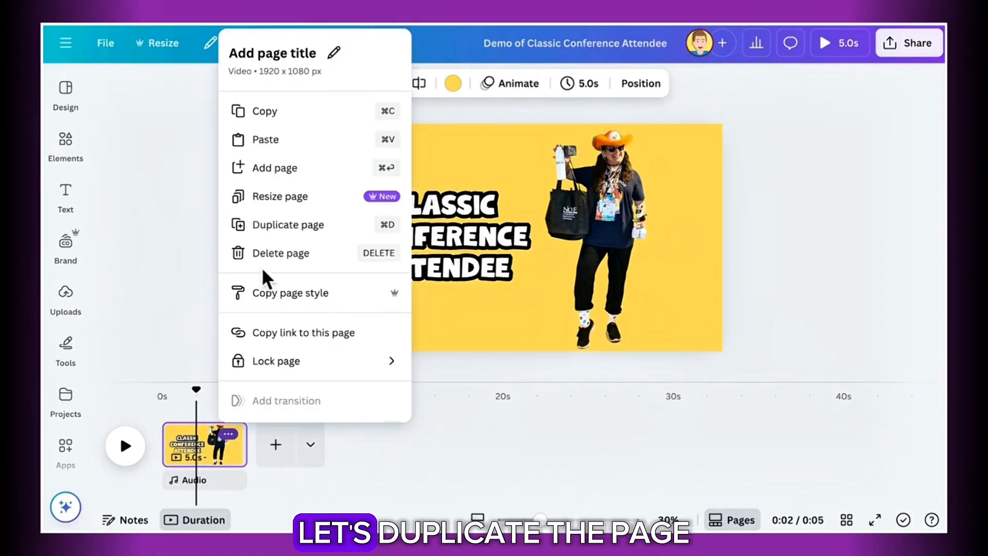
click(301, 226)
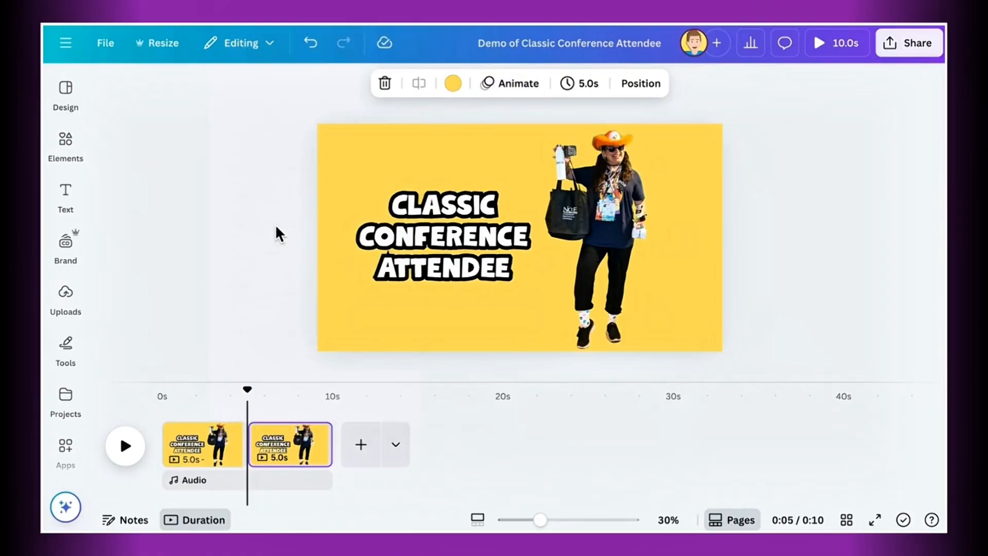
click(608, 211)
scroll(594, 228, down, 3)
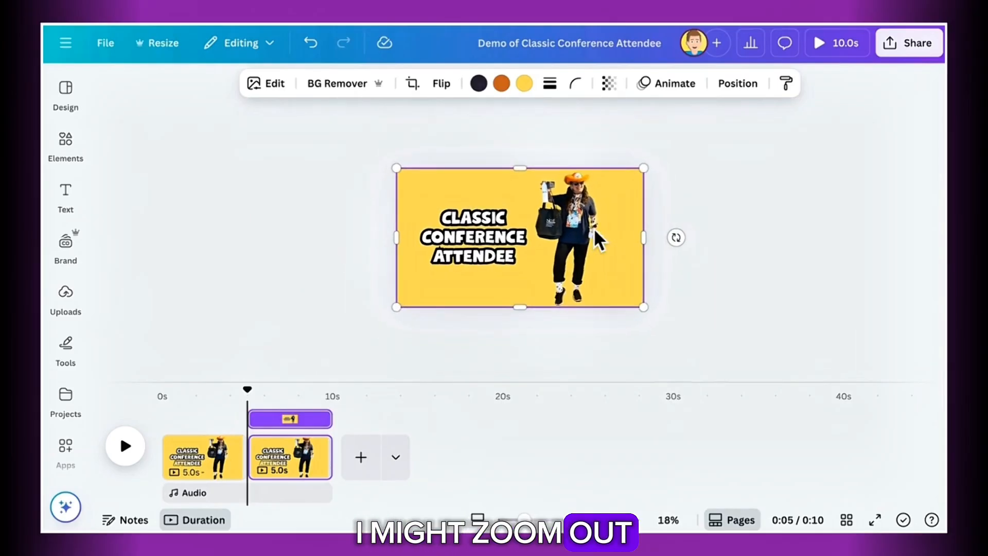
scroll(594, 227, down, 1)
drag(636, 301, 818, 357)
drag(403, 171, 245, 125)
drag(540, 227, 671, 201)
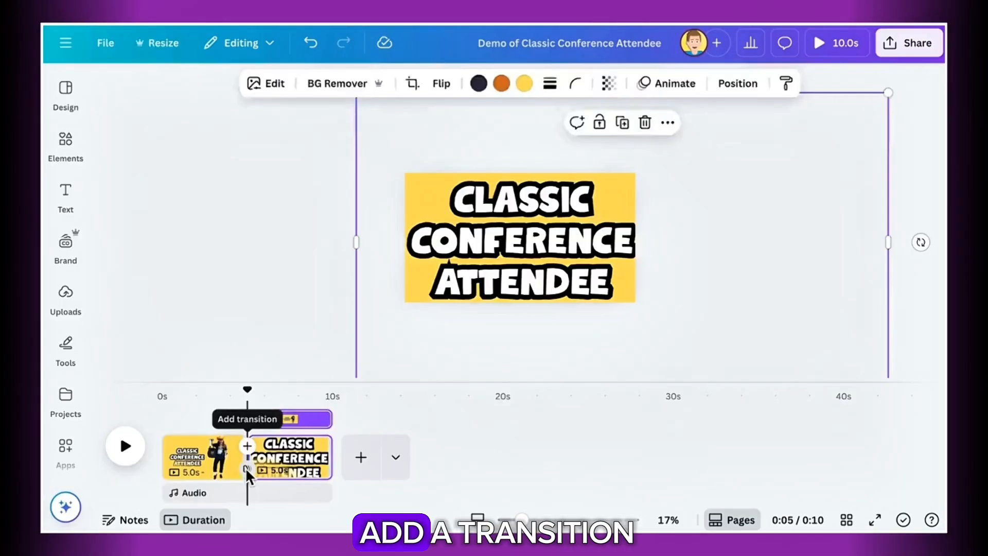
Add a Match & Move transition lasting 2 seconds between the first two pages and preview it.
click(419, 370)
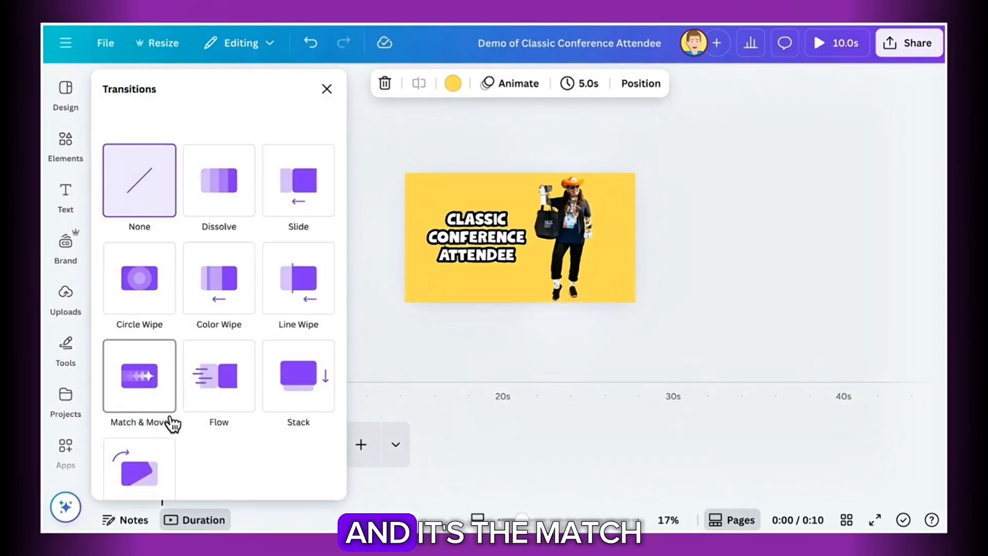
click(148, 387)
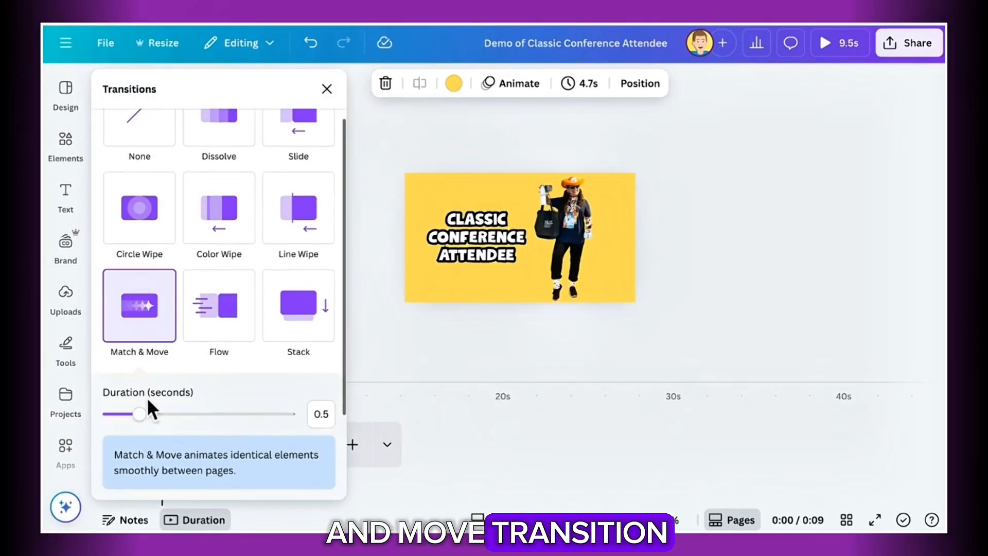
drag(236, 415, 252, 416)
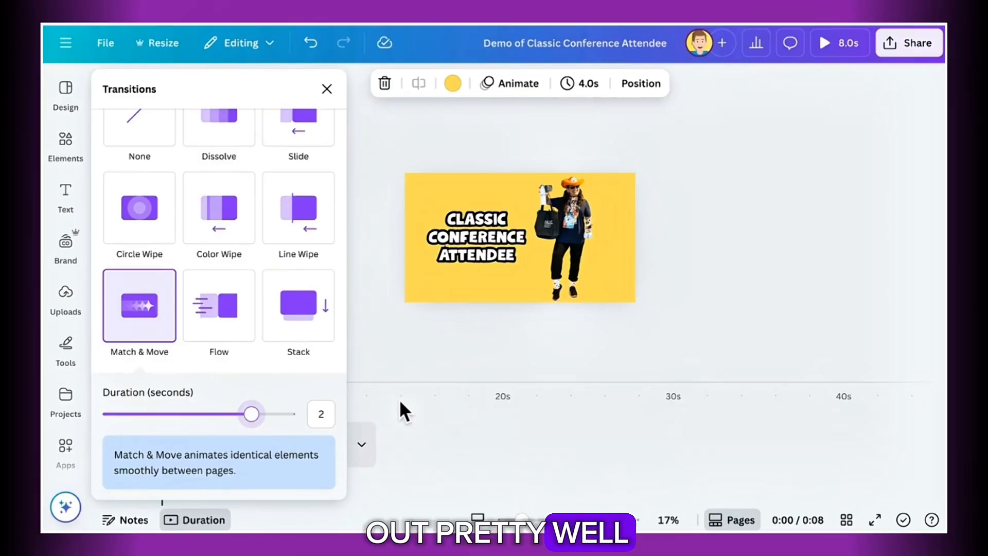
click(328, 89)
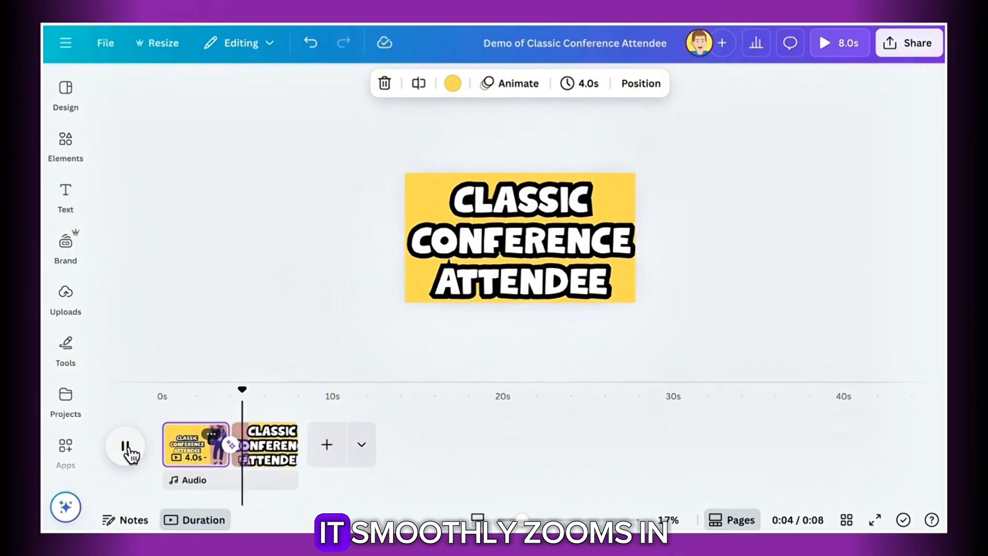
click(126, 447)
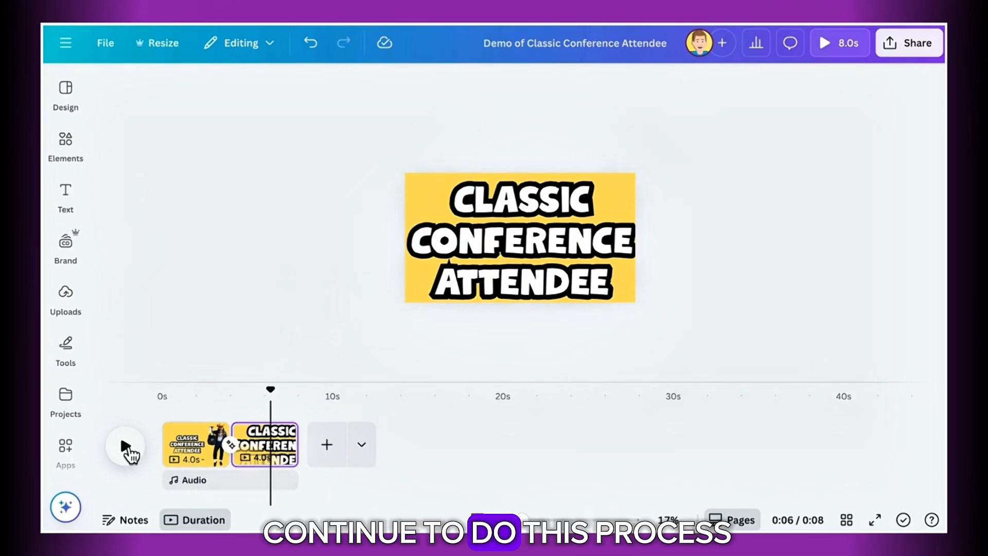
Duplicate the second page and reposition the image on the copy to frame the attendee's head, water bottle and tote bag.
click(273, 453)
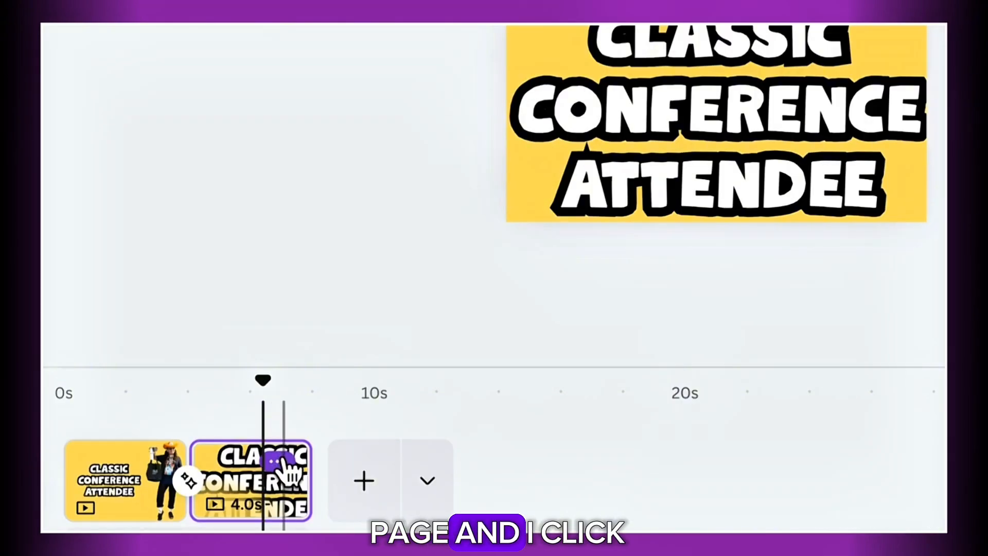
click(280, 460)
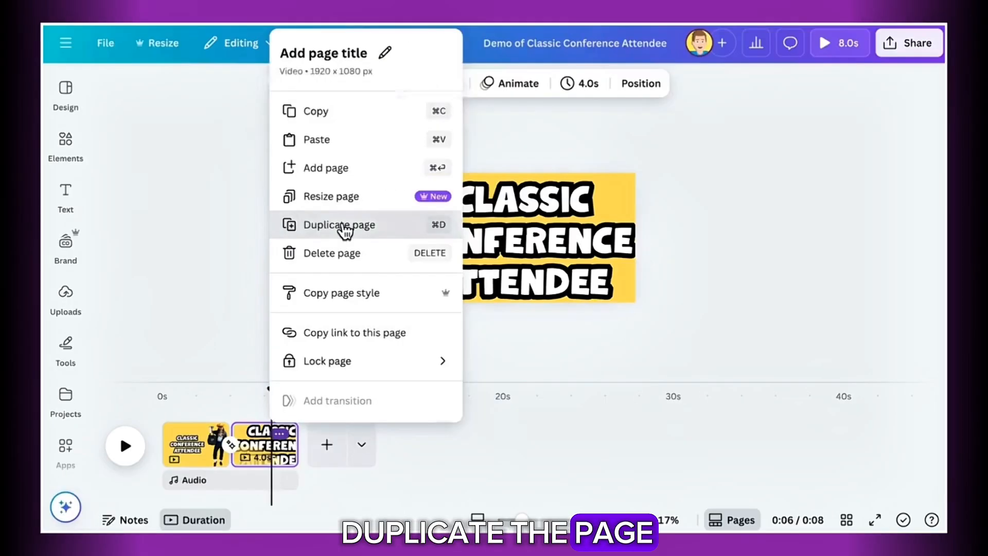
click(386, 80)
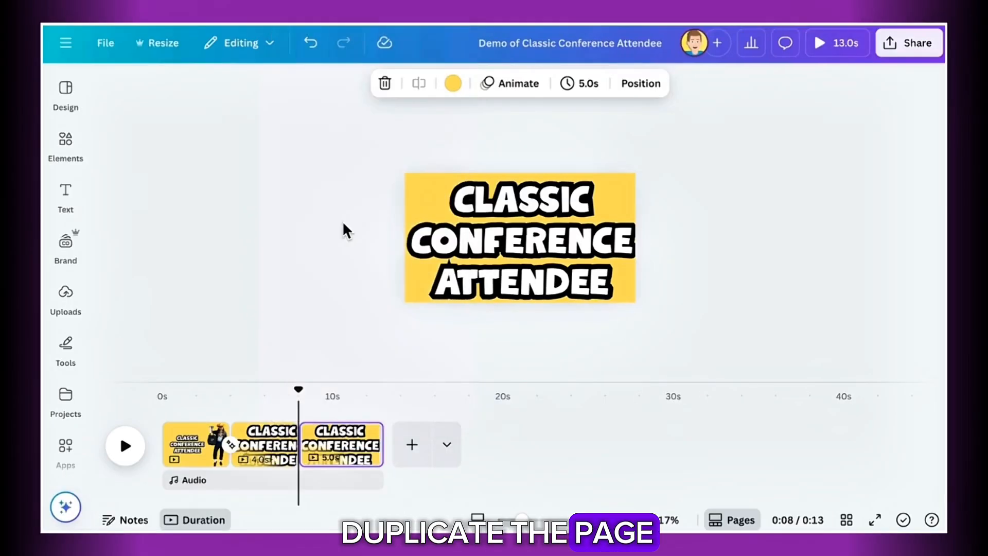
click(480, 247)
drag(580, 239, 575, 261)
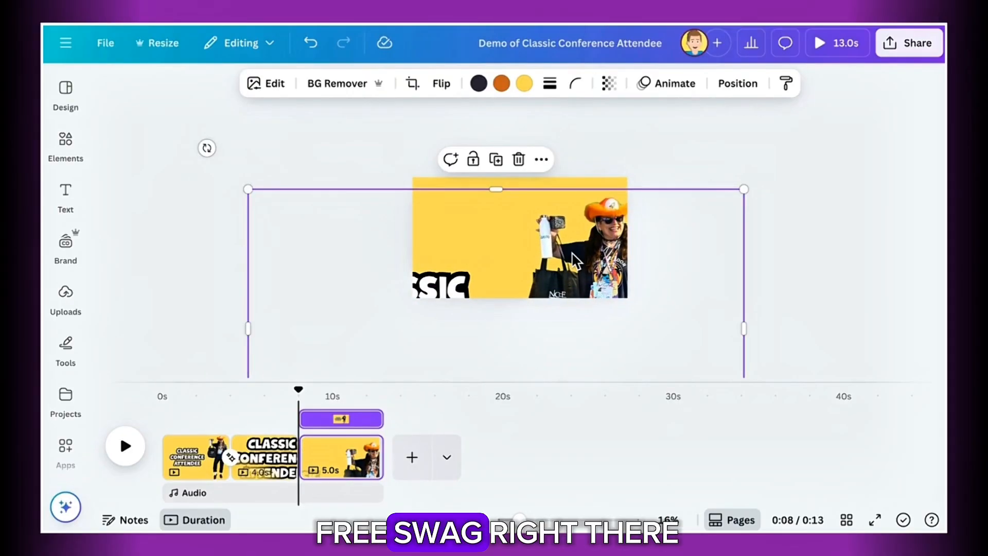
click(630, 170)
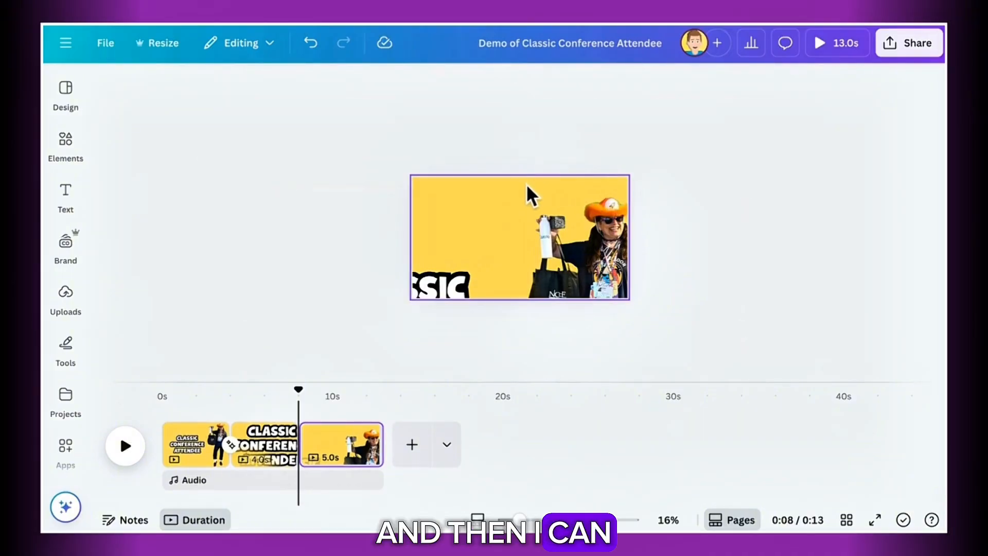
Add enlarged bold "FREE SWAG" text beside the bottle on the third page and delay its start by about one second.
key(t)
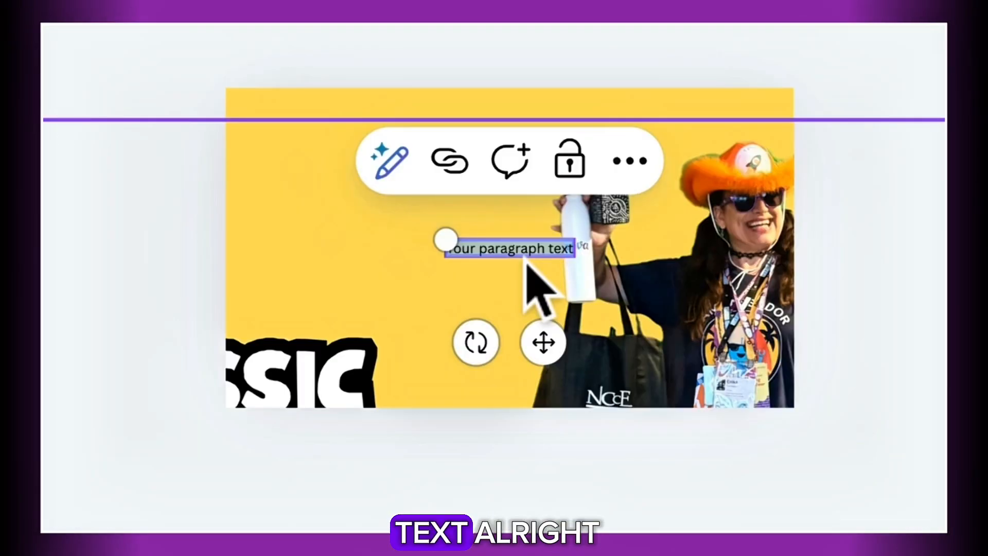
text(RREE SWAG)
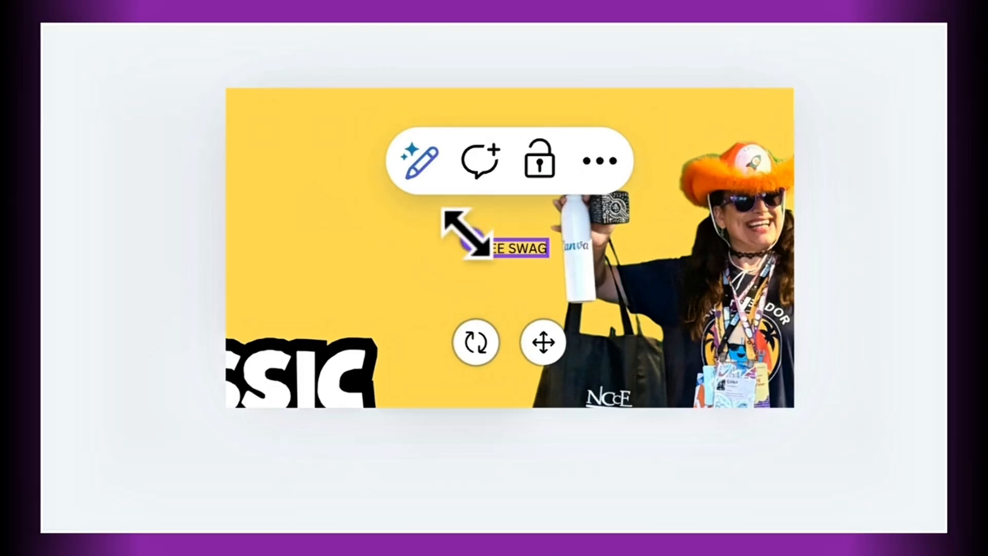
drag(465, 233, 376, 204)
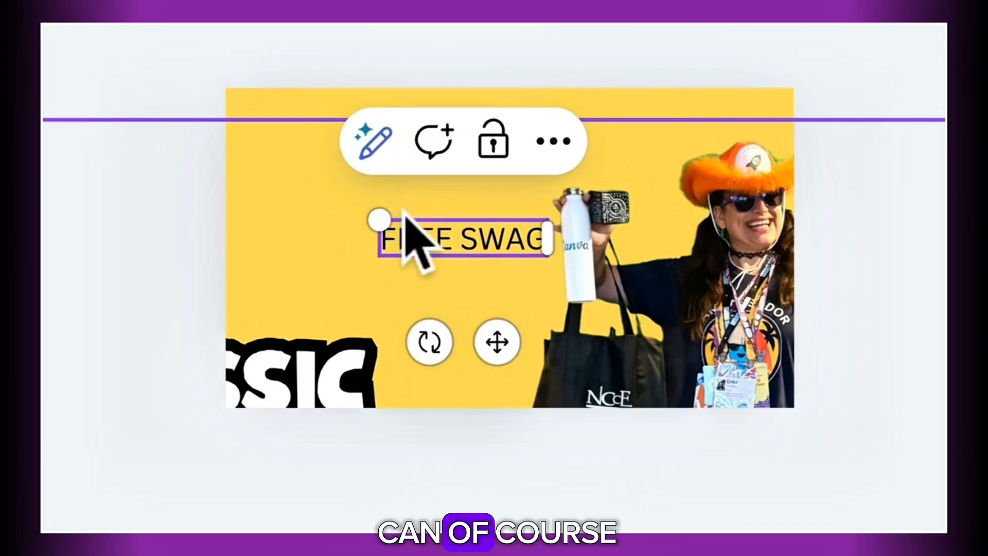
triple_click(497, 243)
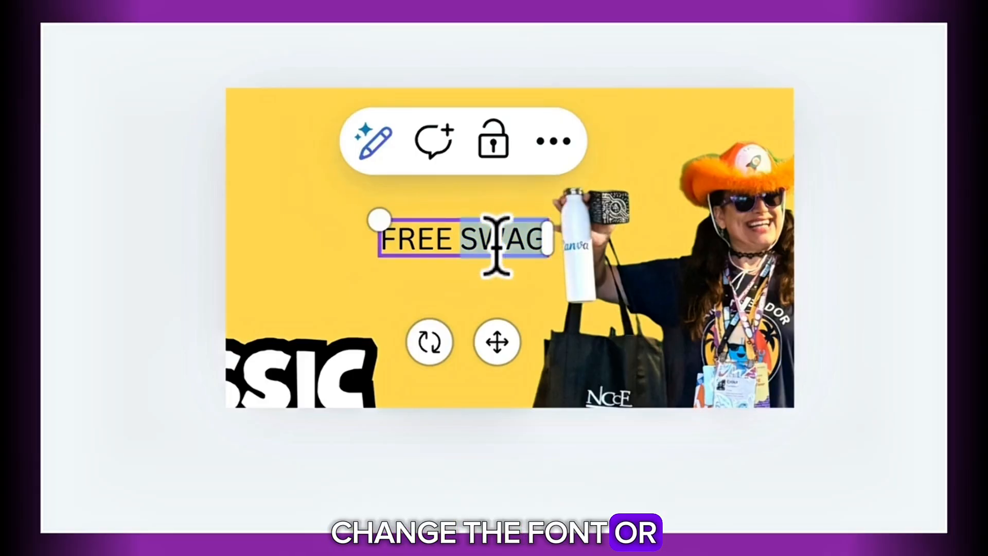
key(ctrl+b)
click(673, 34)
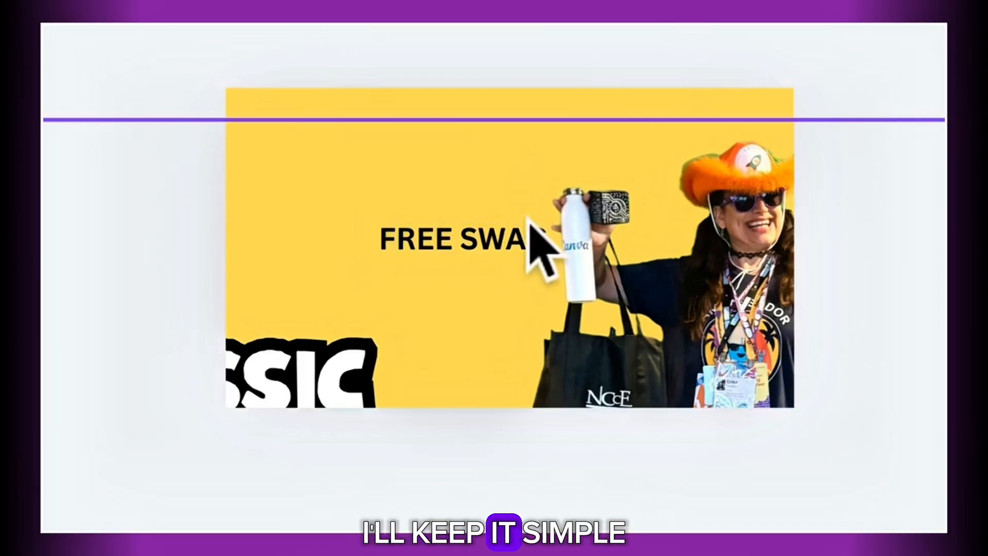
drag(507, 240, 489, 243)
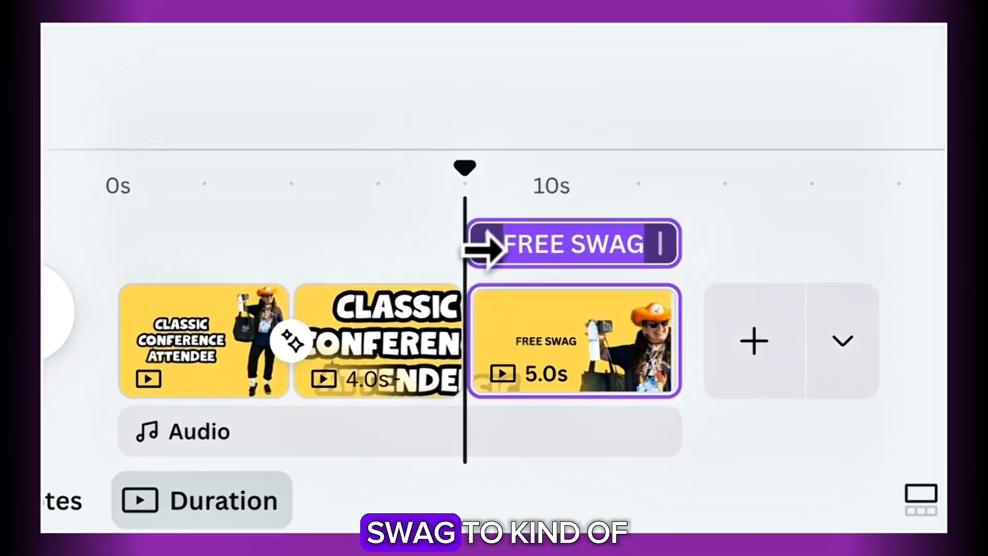
drag(488, 248, 535, 246)
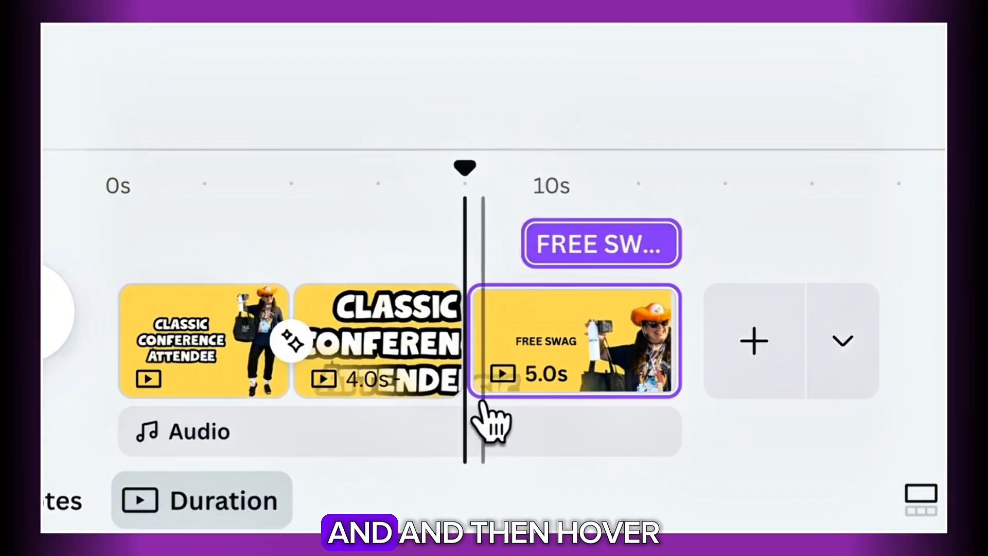
Add a Match & Move transition lasting 1.9 seconds between the second and third pages.
click(463, 370)
click(138, 375)
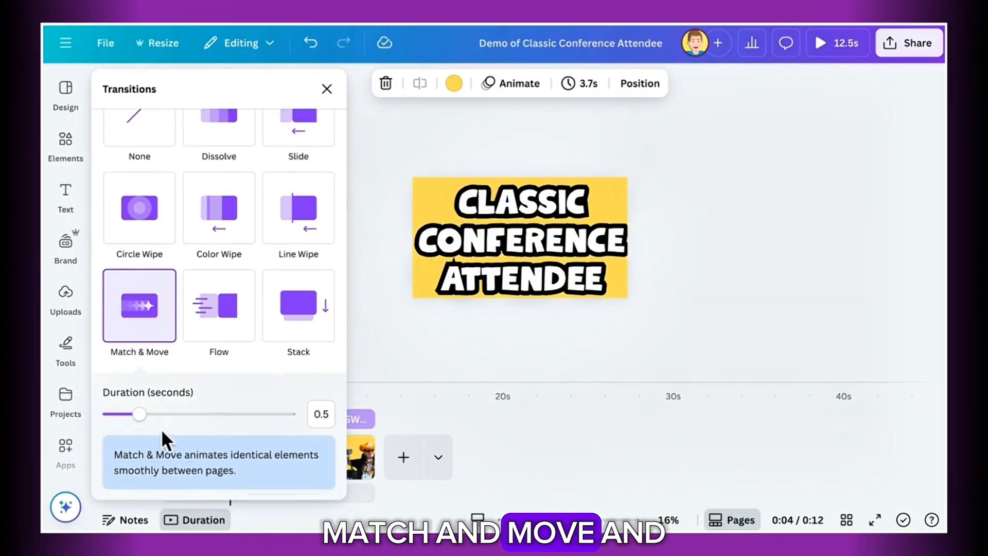
drag(139, 414, 246, 414)
click(379, 399)
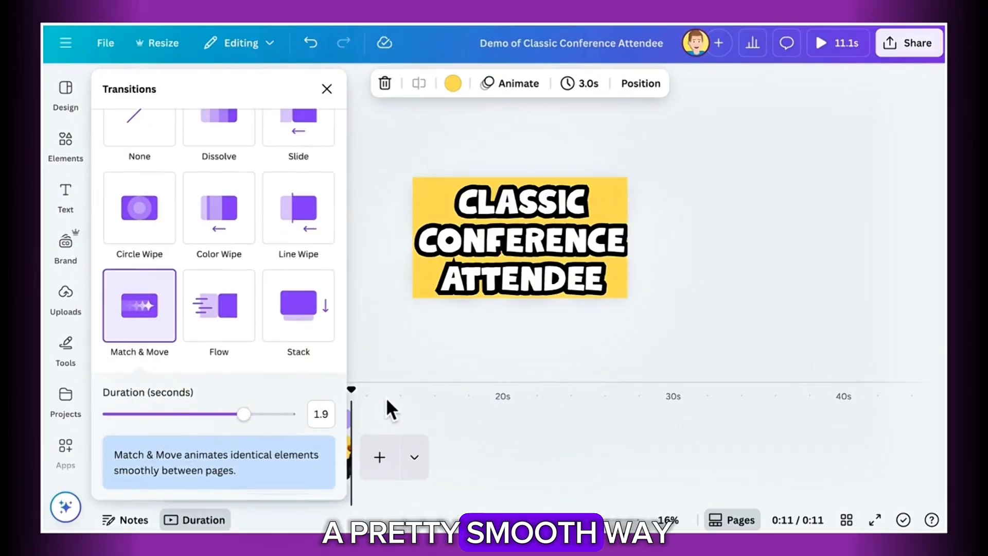
click(326, 90)
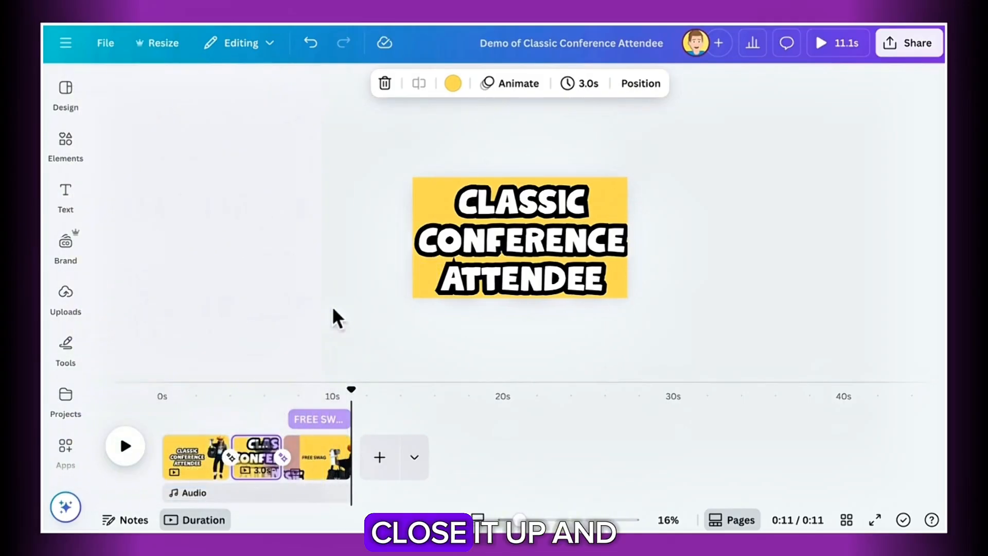
Preview the video from the second page and trim the start of the FREE SWAG text so it appears slightly later.
click(263, 390)
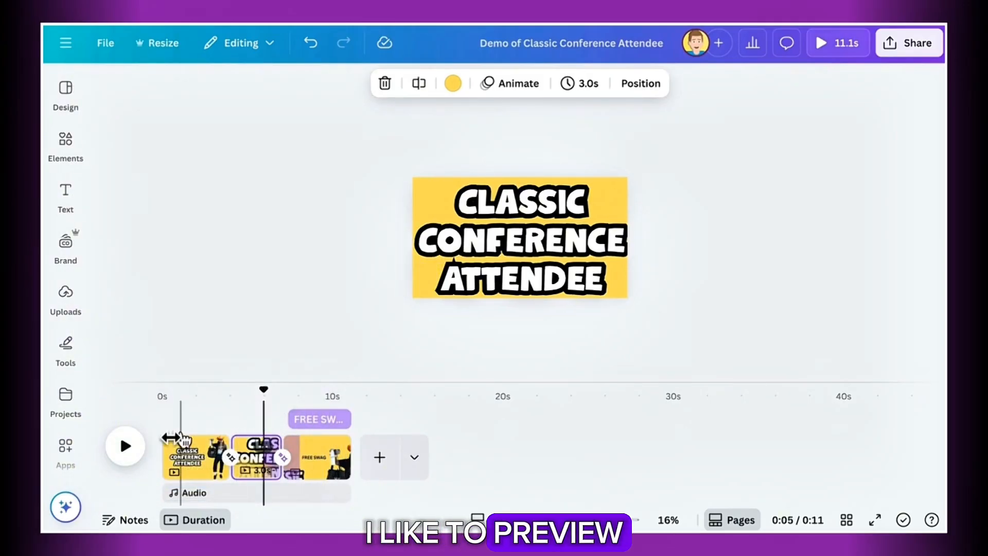
click(135, 449)
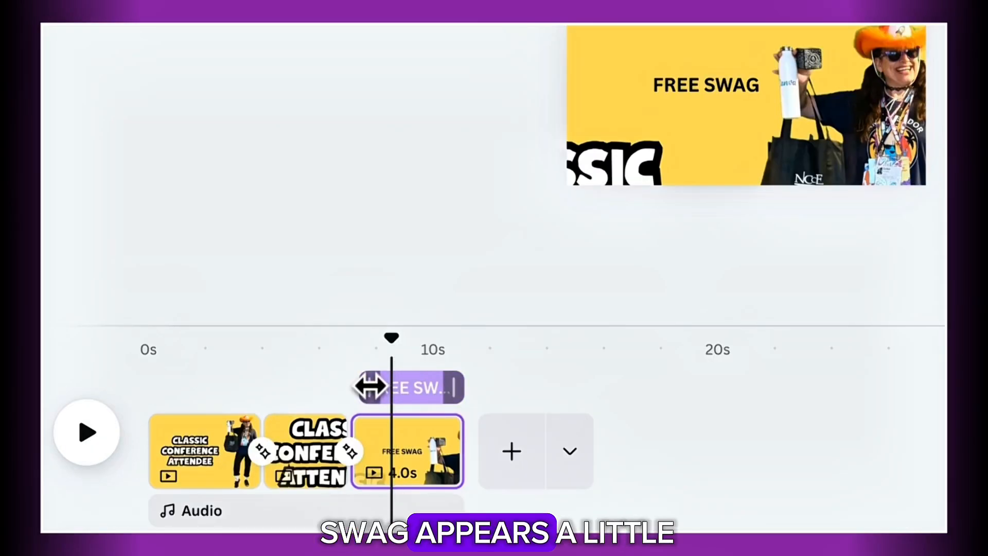
drag(375, 386, 391, 386)
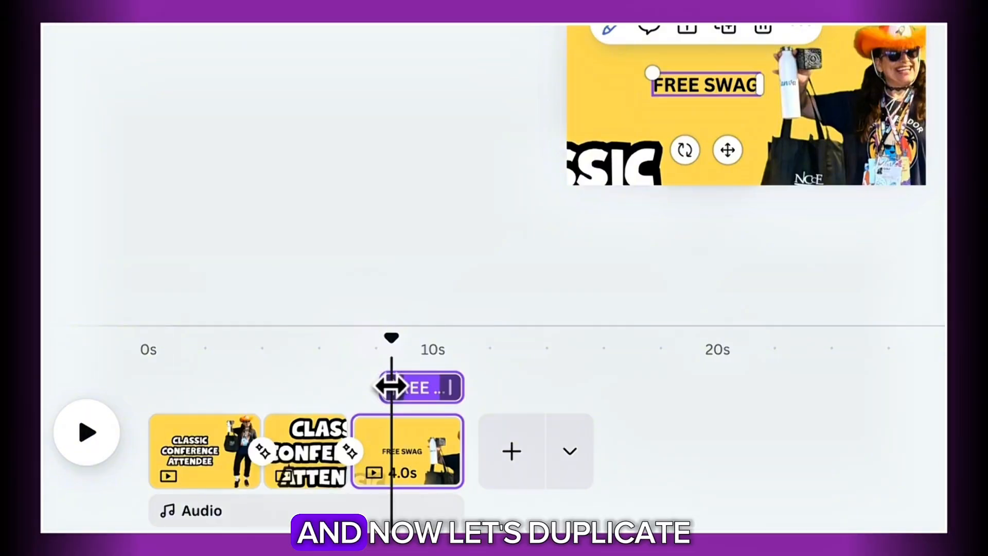
Duplicate the third page and rearrange the copy so the FREE SWAG text sits on the yellow area to the right of the attendee.
click(432, 434)
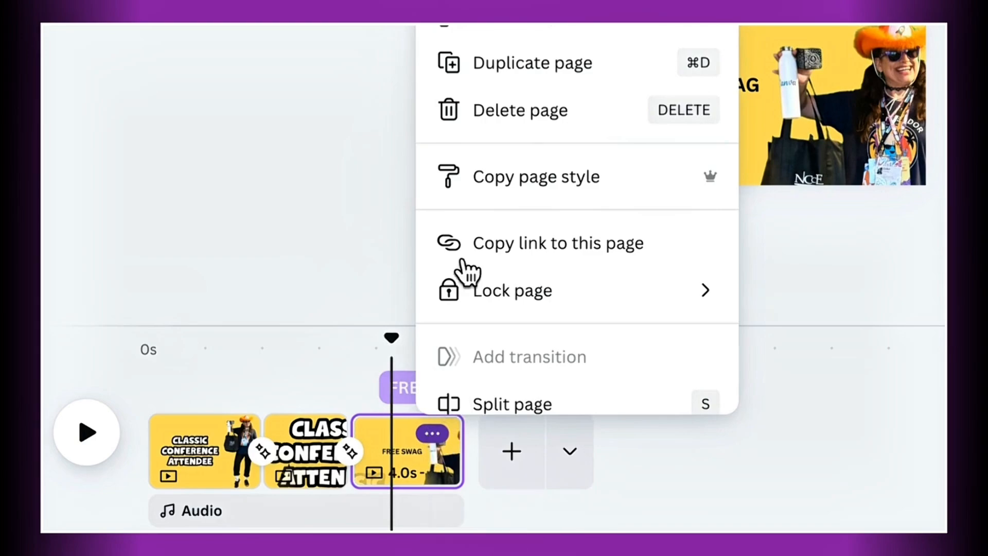
click(525, 67)
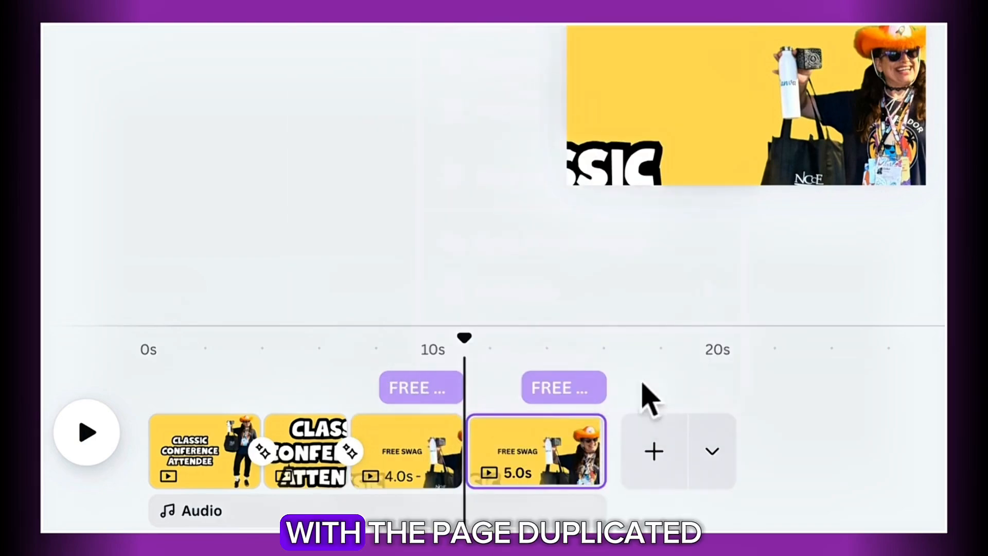
click(556, 458)
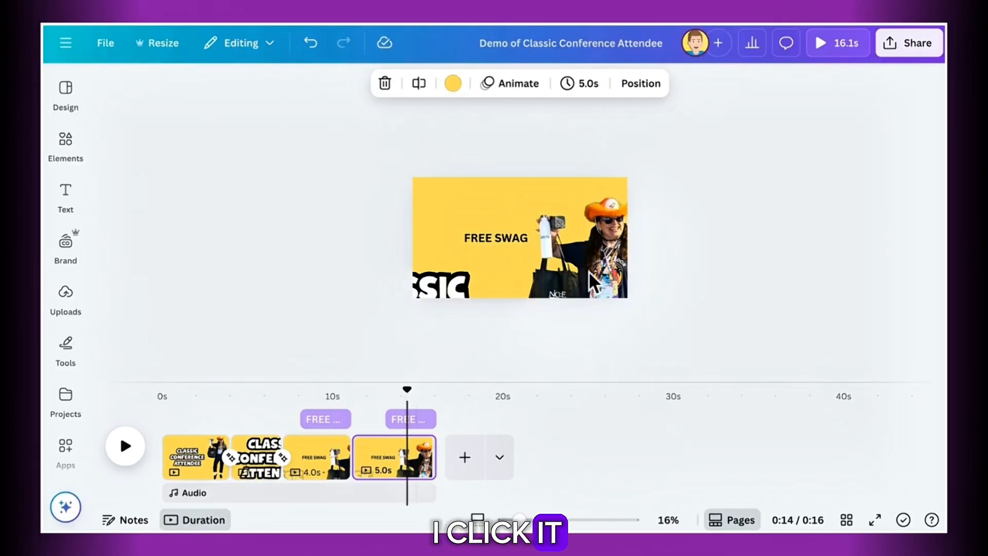
click(600, 268)
drag(601, 269, 576, 250)
click(524, 238)
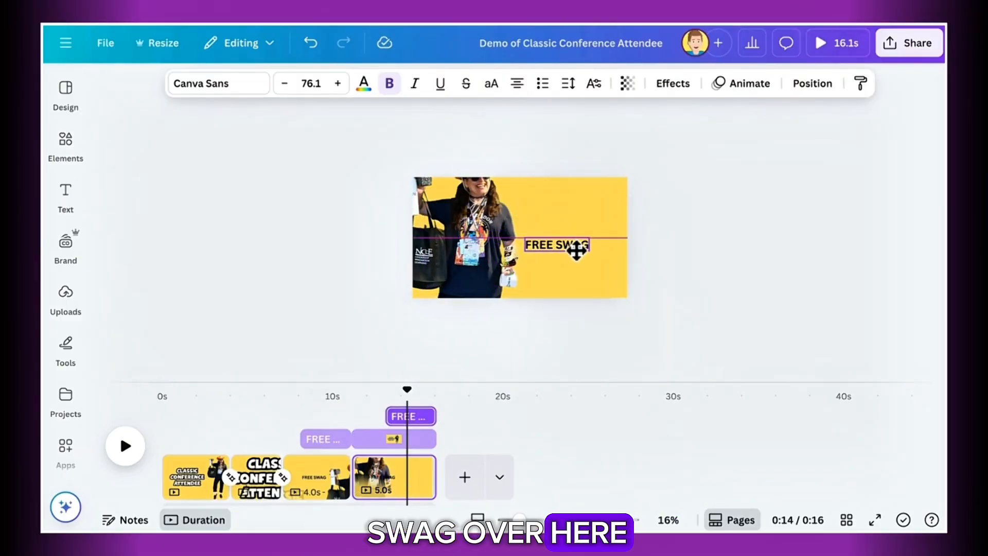
Enlarge the image on the fourth page and reposition it to frame the attendee's torso, badges, tote bag and cup.
drag(481, 234, 481, 221)
drag(615, 126, 728, 67)
drag(535, 206, 474, 221)
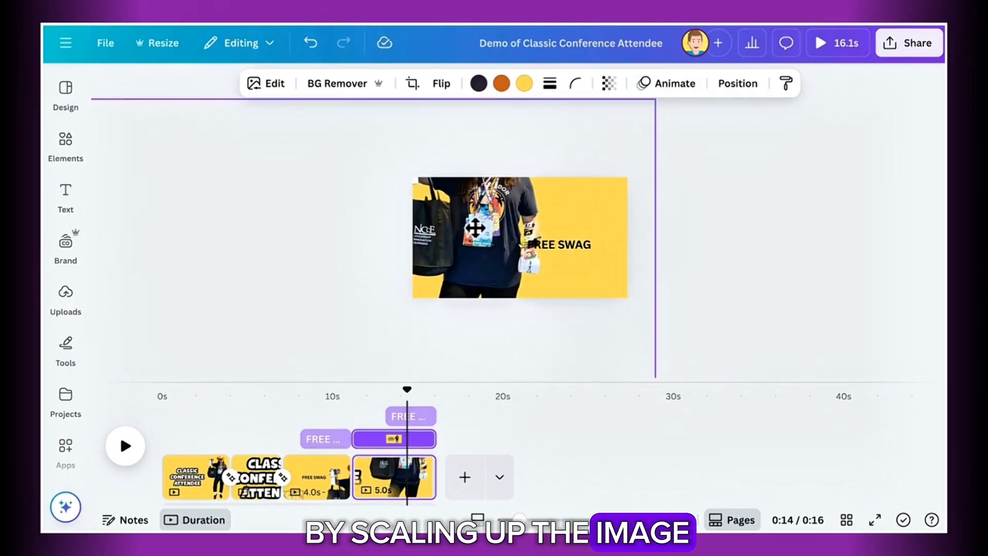
Change the fourth page's text to "MORE FREE SWAG", narrow it to wrap onto three lines and place it beside the cup.
click(557, 244)
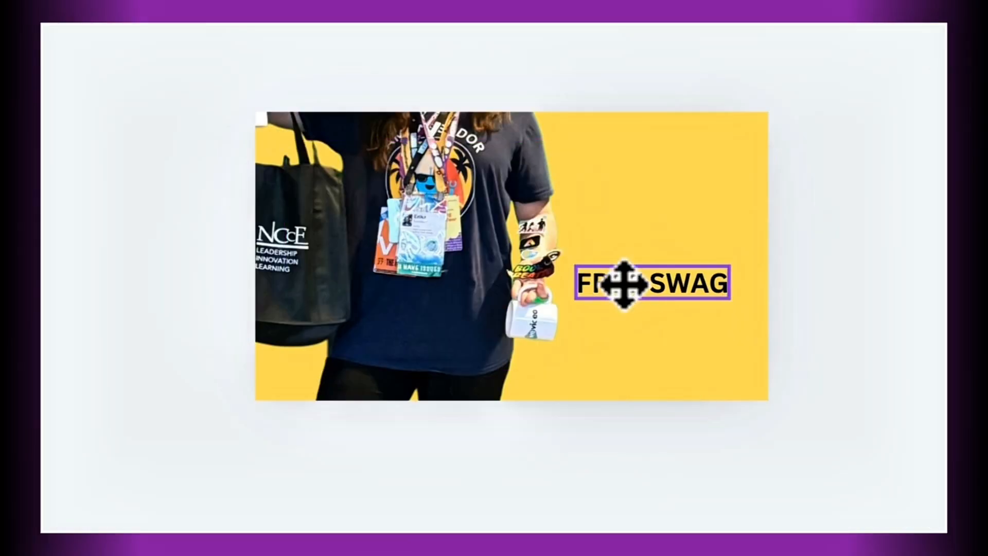
double_click(567, 248)
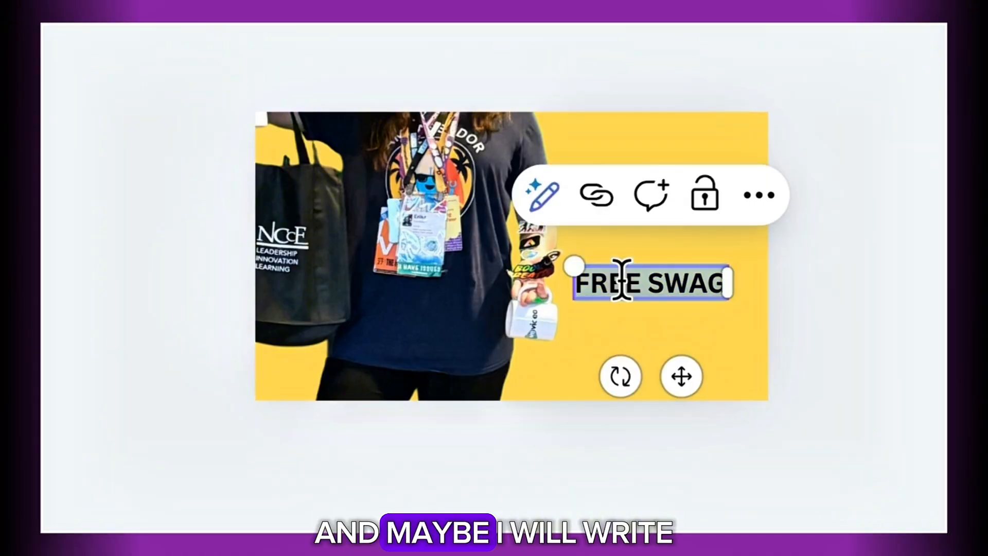
click(580, 286)
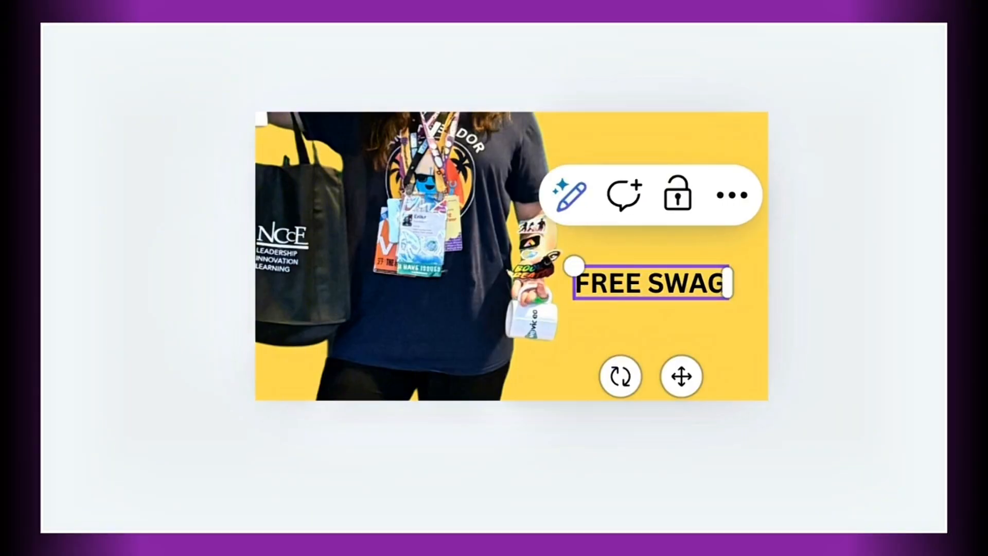
text(MORE)
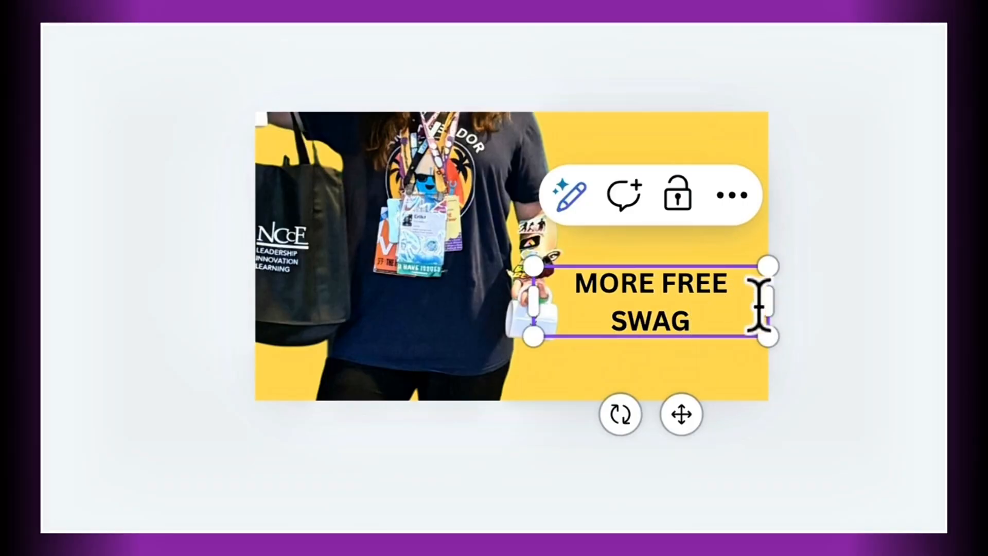
drag(769, 298, 671, 309)
drag(615, 326, 637, 304)
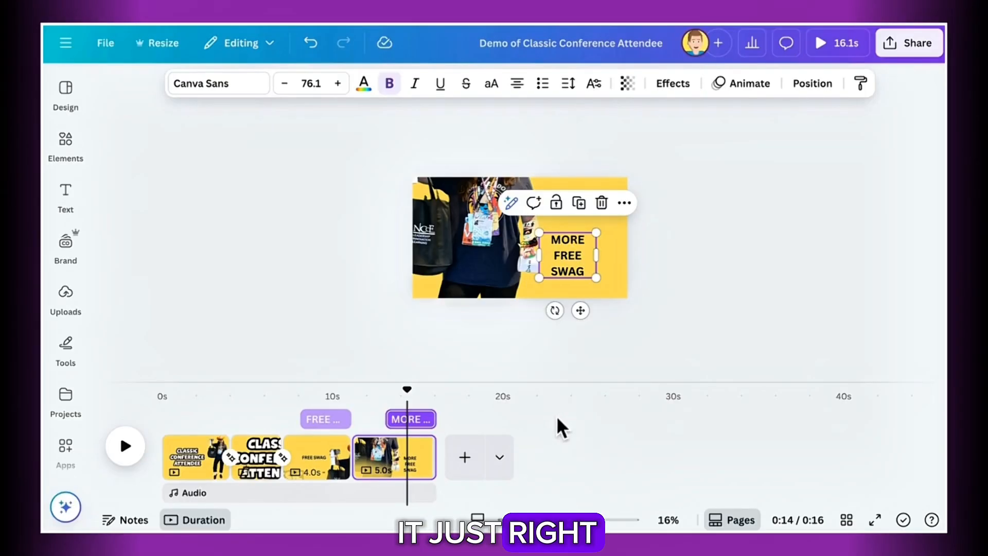
Add a Match & Move transition lasting 2 seconds between the third and fourth pages.
click(352, 469)
click(145, 406)
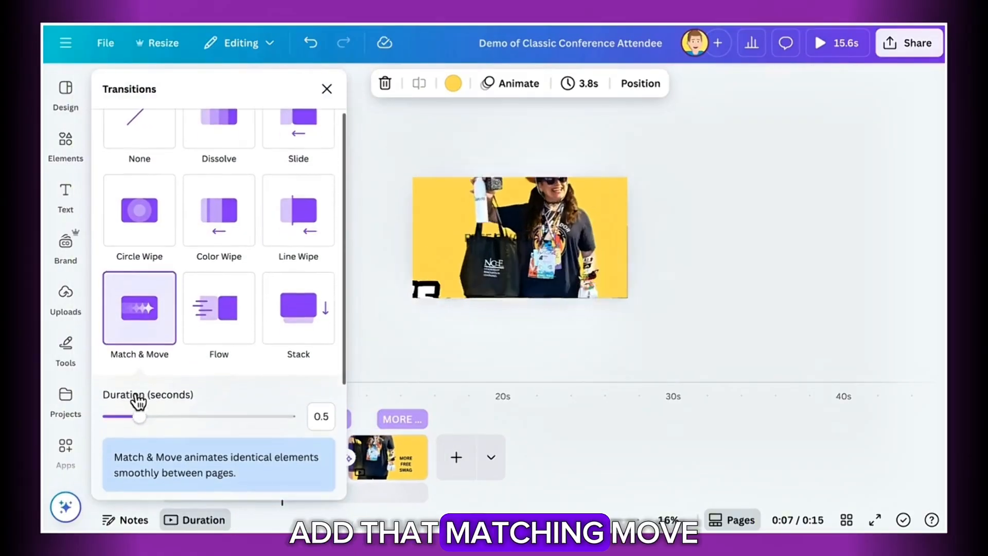
drag(249, 411, 252, 413)
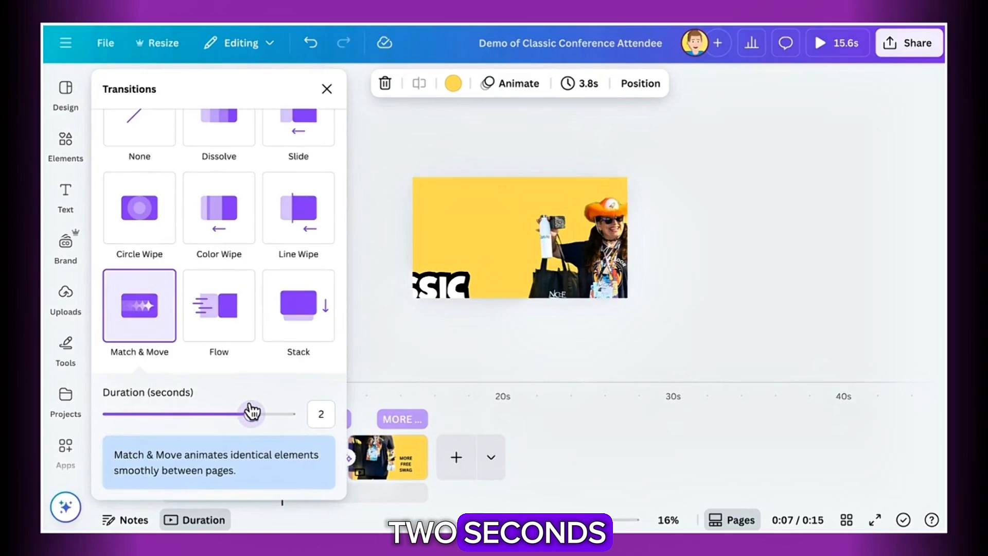
click(454, 383)
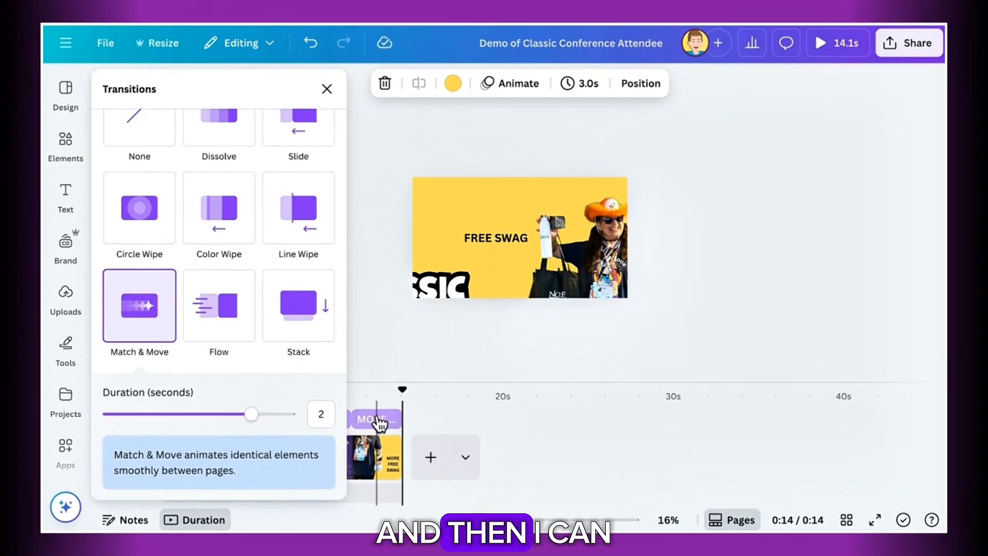
click(327, 90)
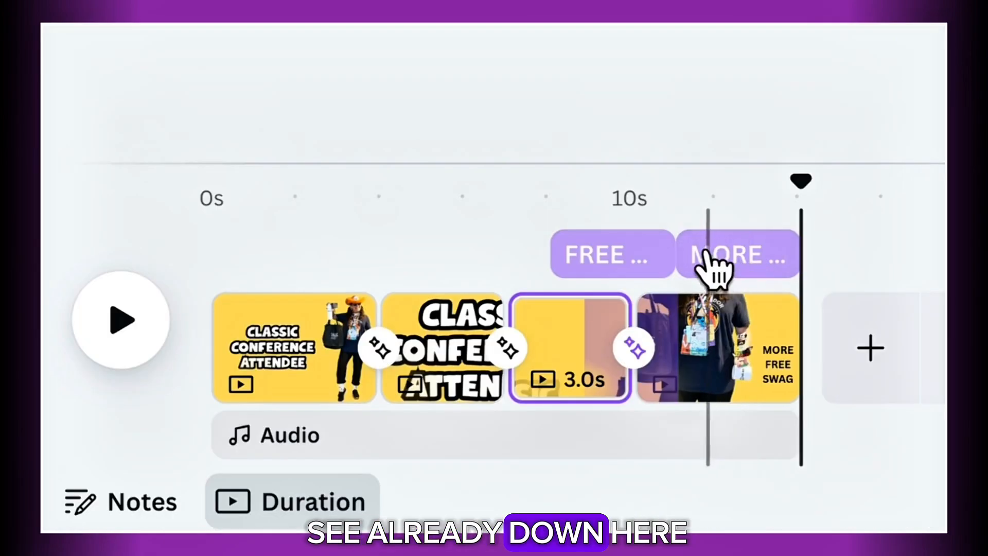
Retime the labels so FREE SWAG starts and ends earlier and MORE FREE SWAG starts slightly later, and preview from the third page.
drag(360, 419, 364, 417)
drag(709, 252, 690, 252)
drag(674, 253, 629, 253)
drag(581, 253, 560, 253)
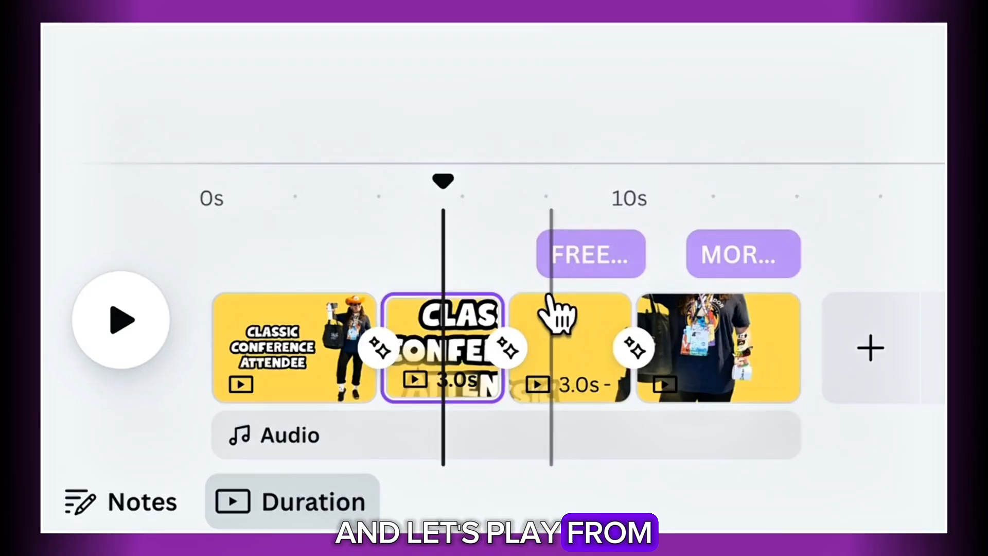
click(568, 350)
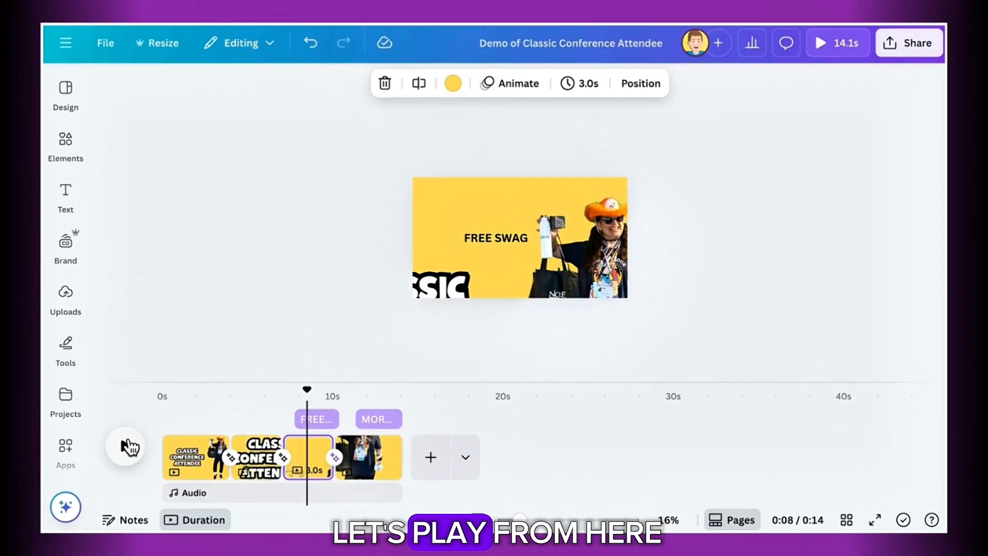
click(124, 320)
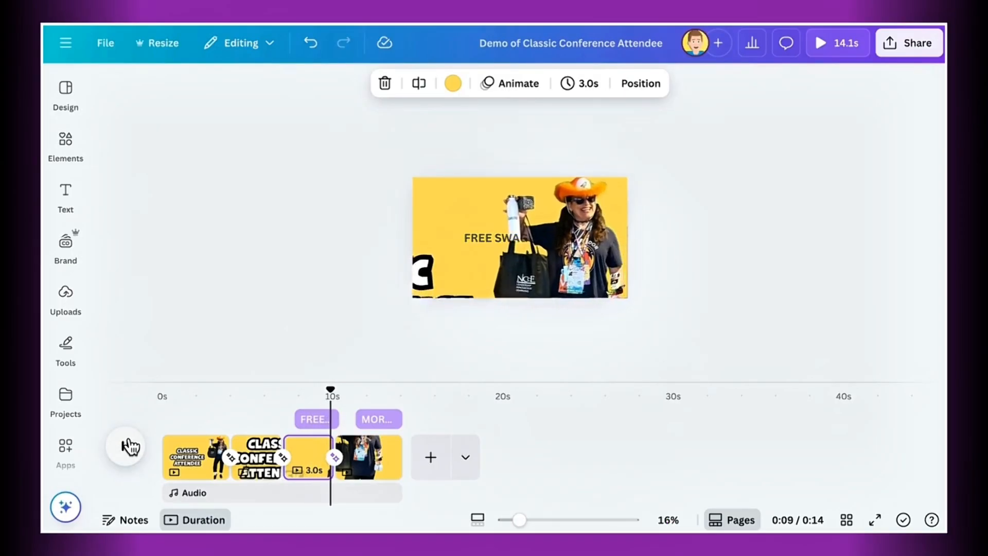